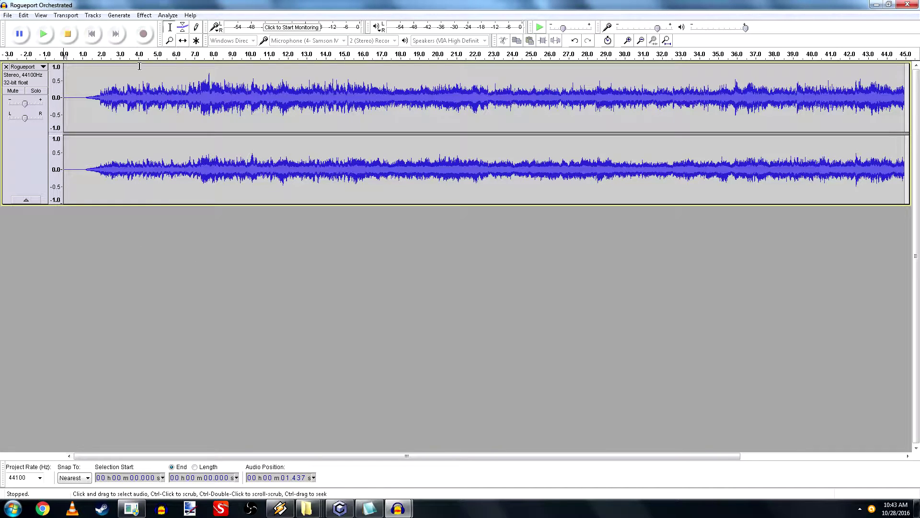
Amplify the whole Rogueport Orchestrated track to a 0.0 dB peak, then clear the selection
click(145, 14)
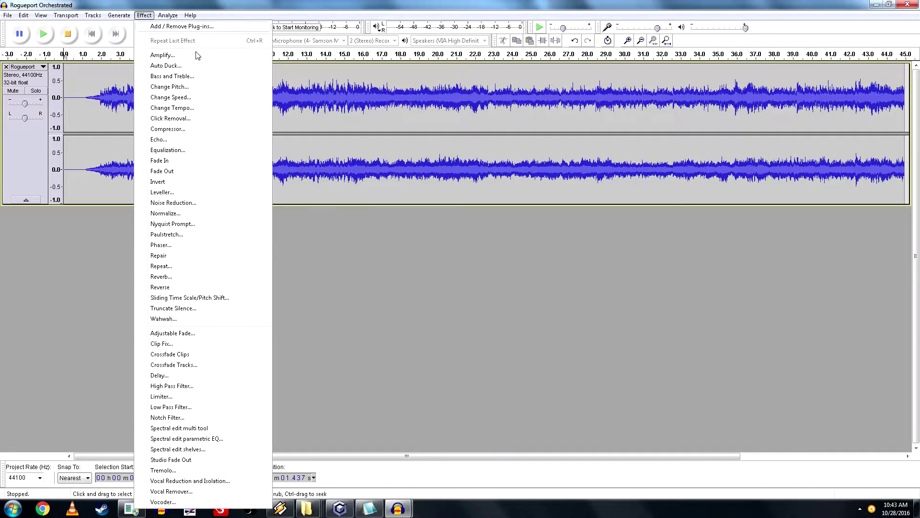
click(172, 66)
click(554, 253)
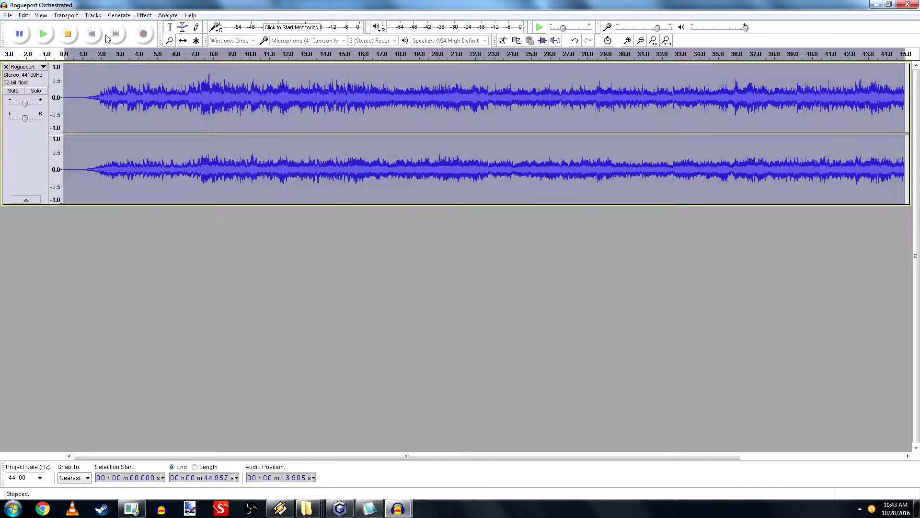
click(144, 15)
click(162, 54)
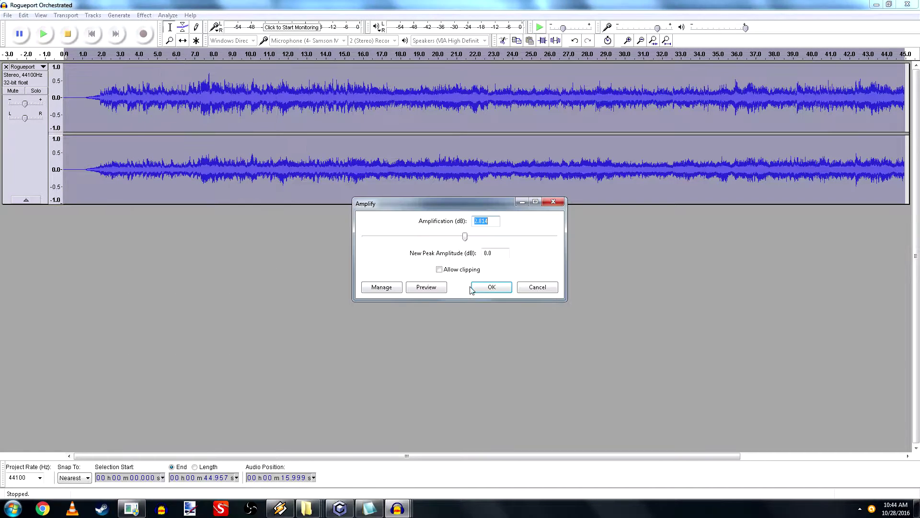
click(481, 288)
click(81, 133)
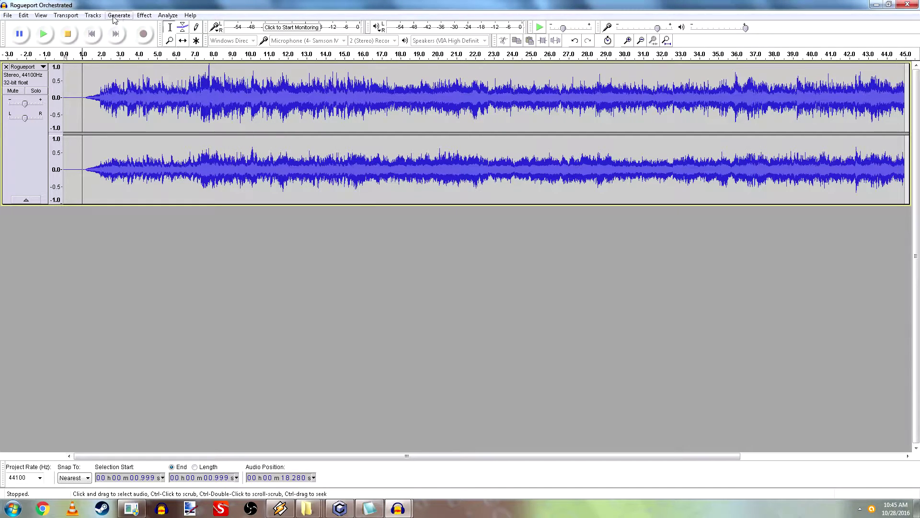
Add a new empty label track and select the entire song
click(91, 18)
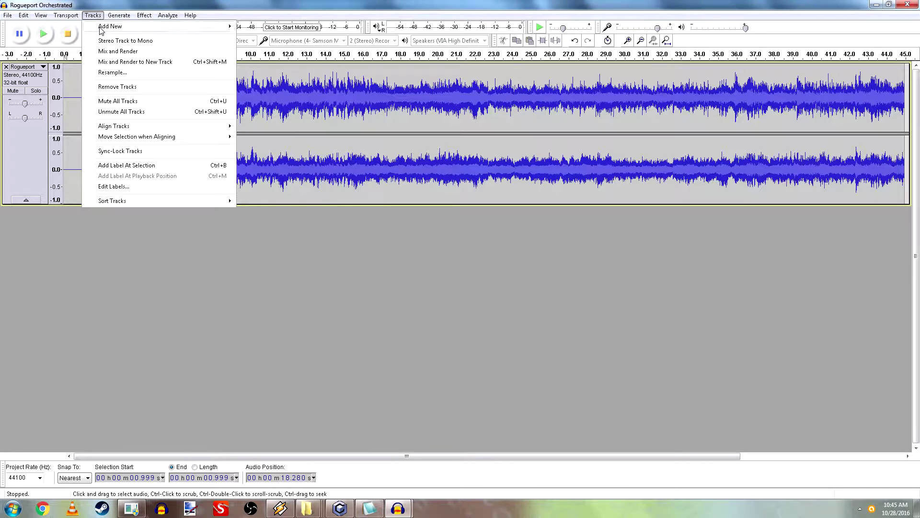
mouse_move(111, 26)
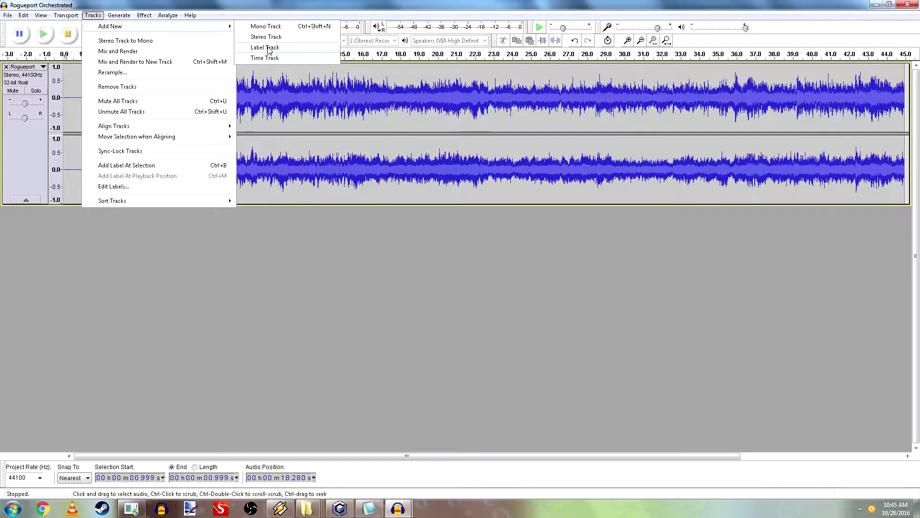
click(265, 47)
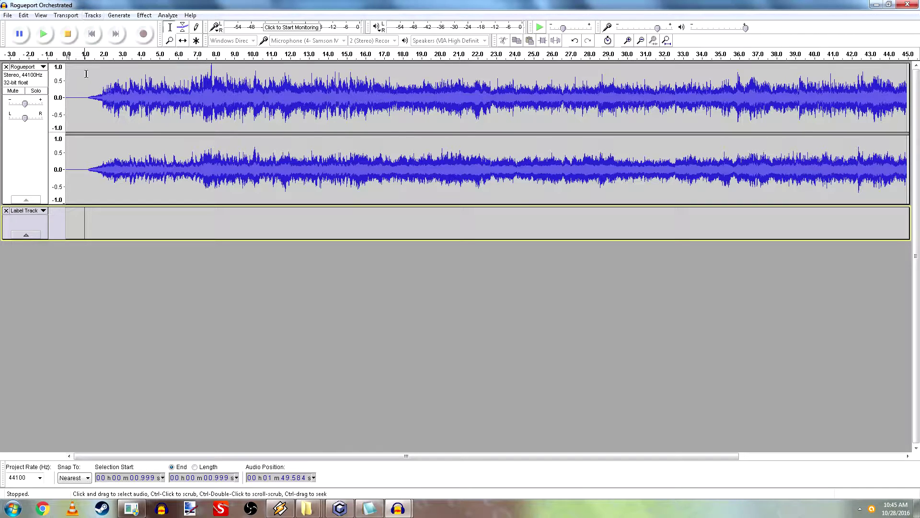
click(26, 16)
mouse_move(39, 157)
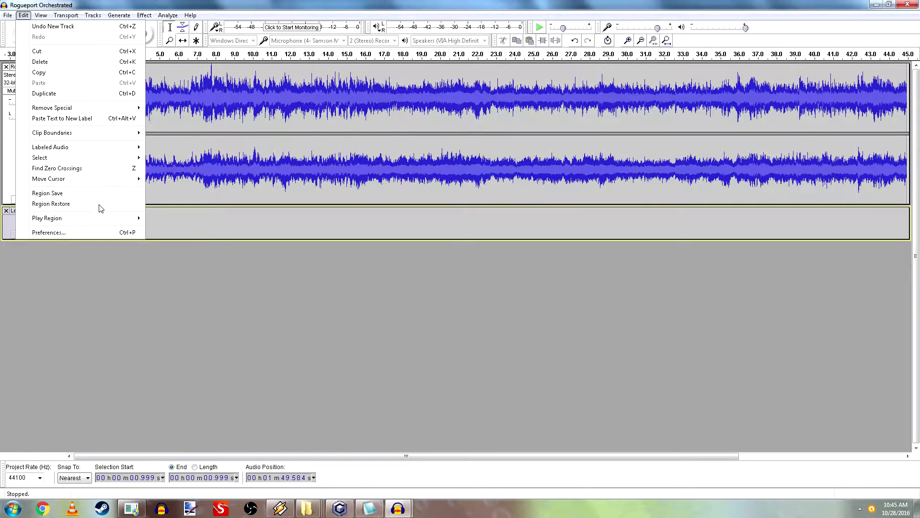
click(158, 157)
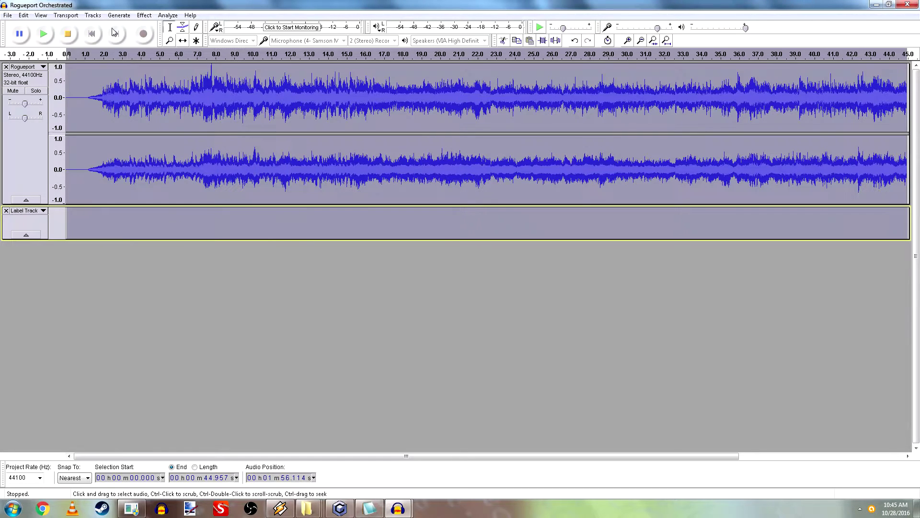
Add a label spanning the whole selection and name it LOOP
click(107, 16)
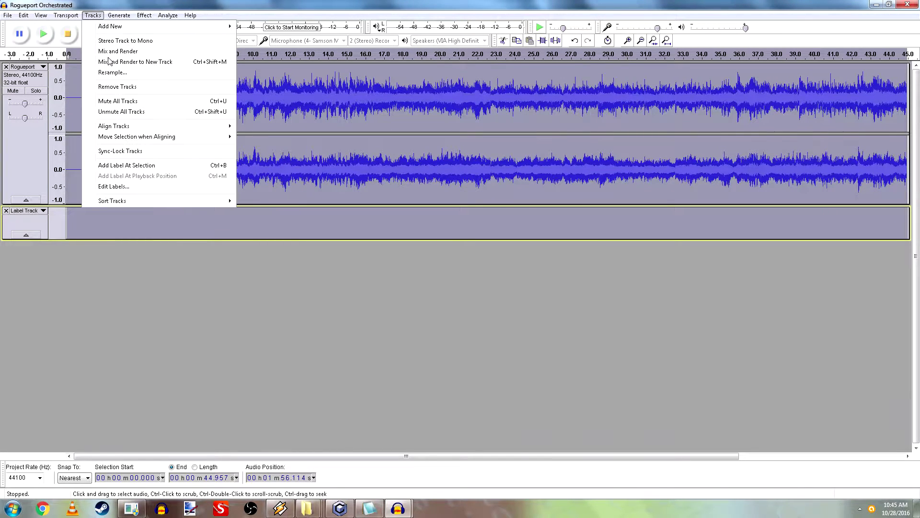
click(117, 165)
click(99, 281)
click(490, 218)
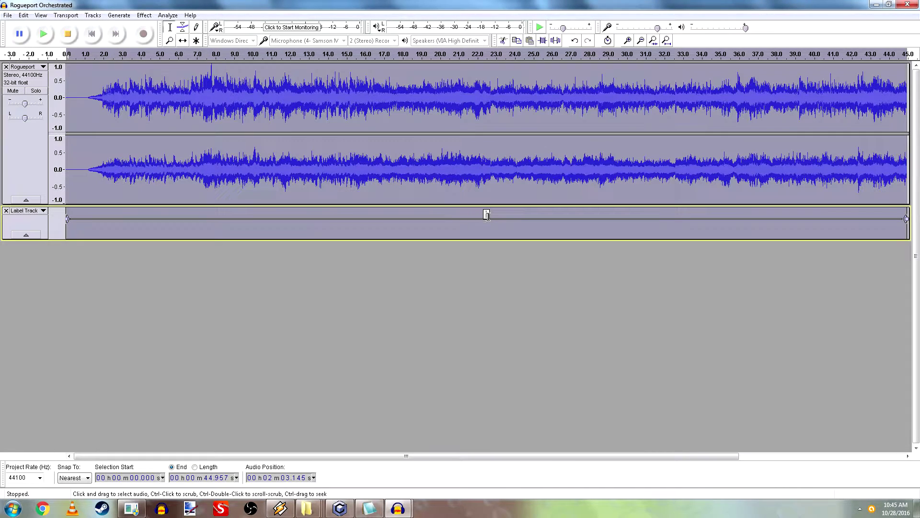
text(LOOP)
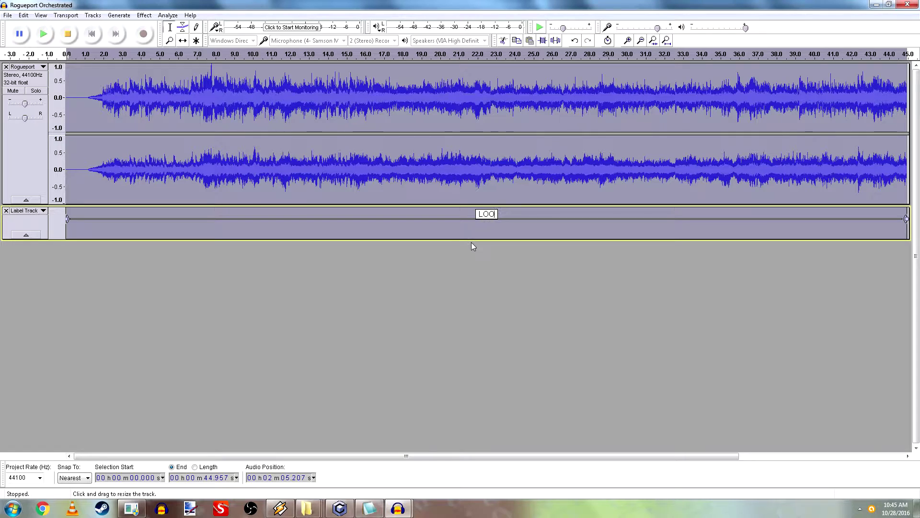
click(466, 247)
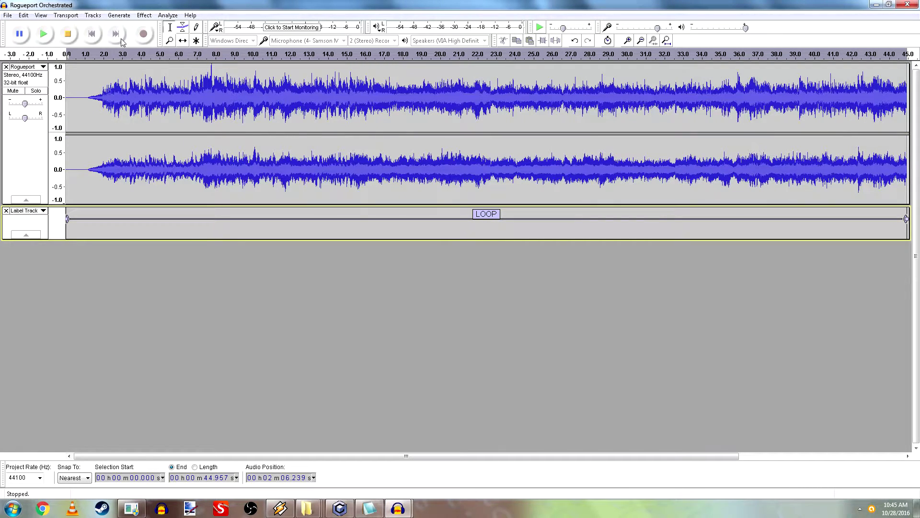
Set the LOOP label's start time to 1.211 seconds in the label editor
click(92, 15)
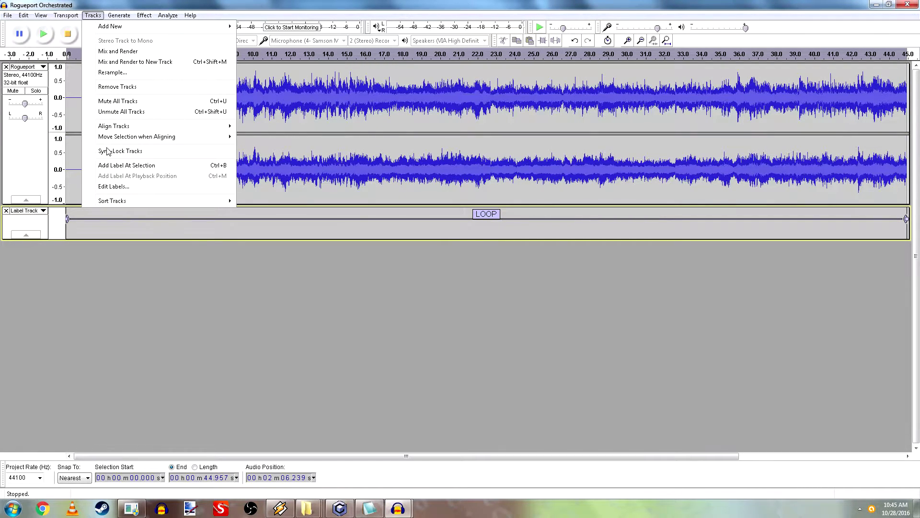
click(111, 188)
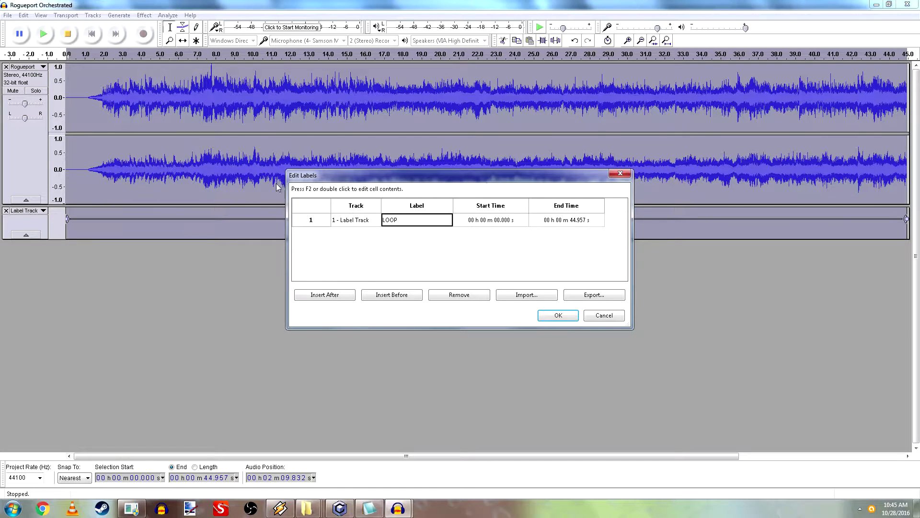
click(501, 224)
double_click(502, 224)
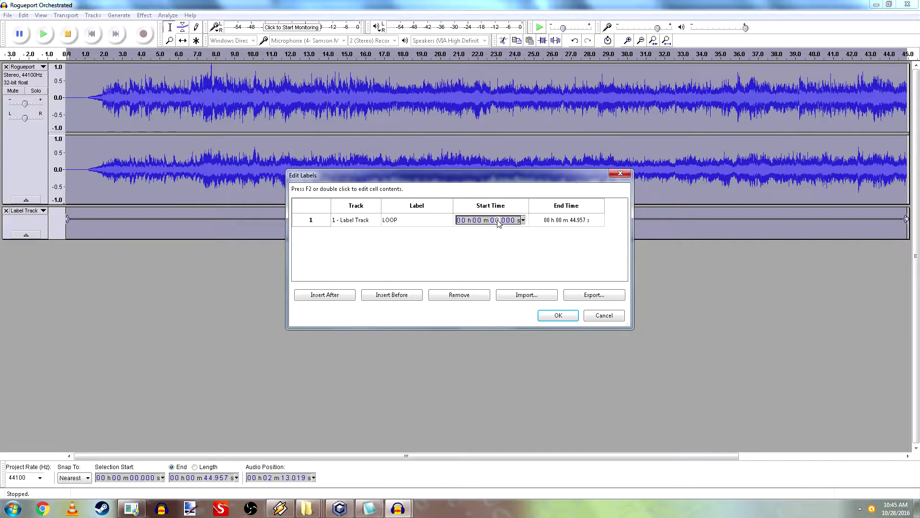
text(1.)
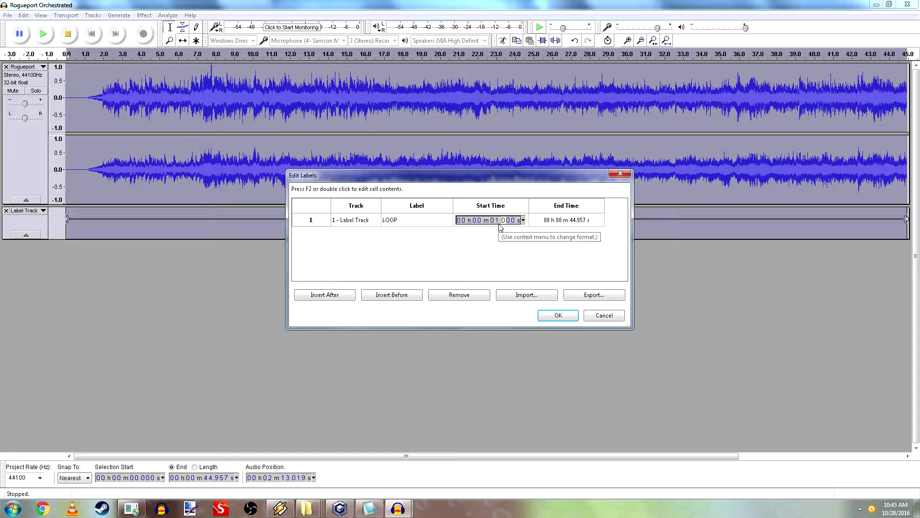
text(211)
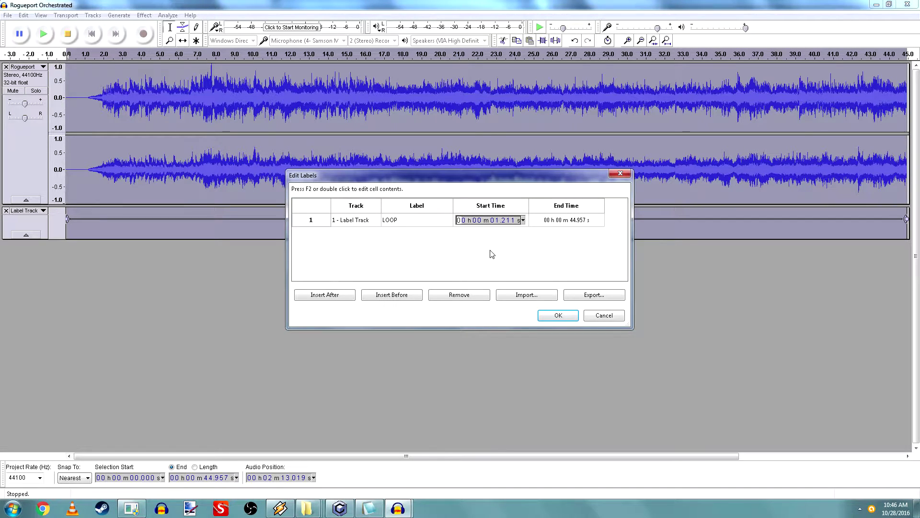
click(558, 315)
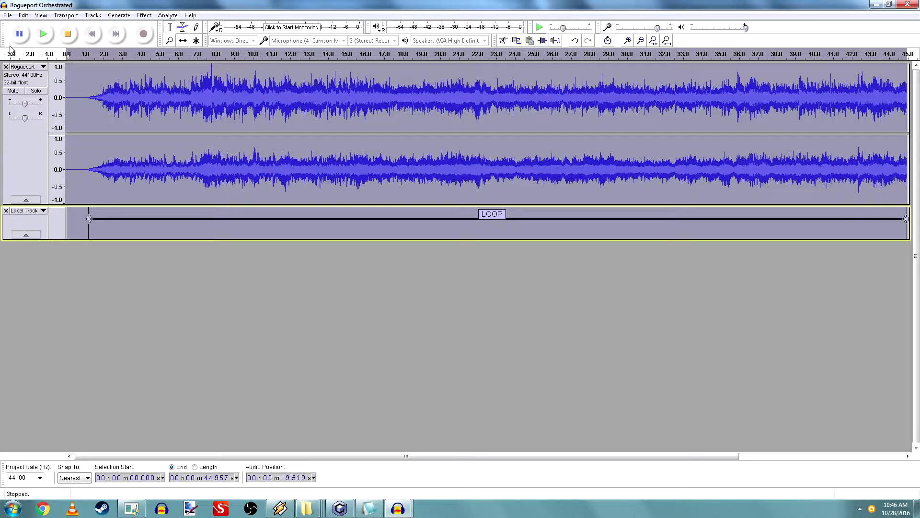
Export the song in Nintendo GameCube DSPADPCM format as stg_gor2_32k.stm
click(8, 15)
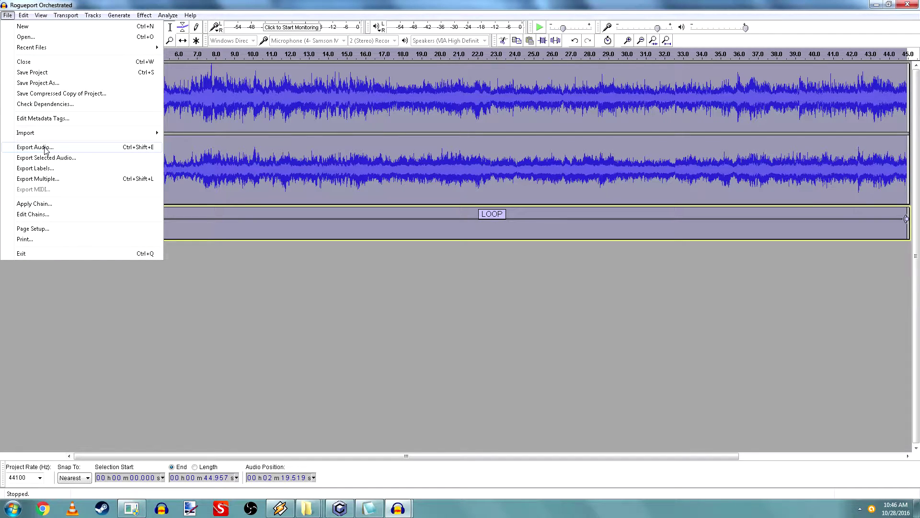
click(45, 150)
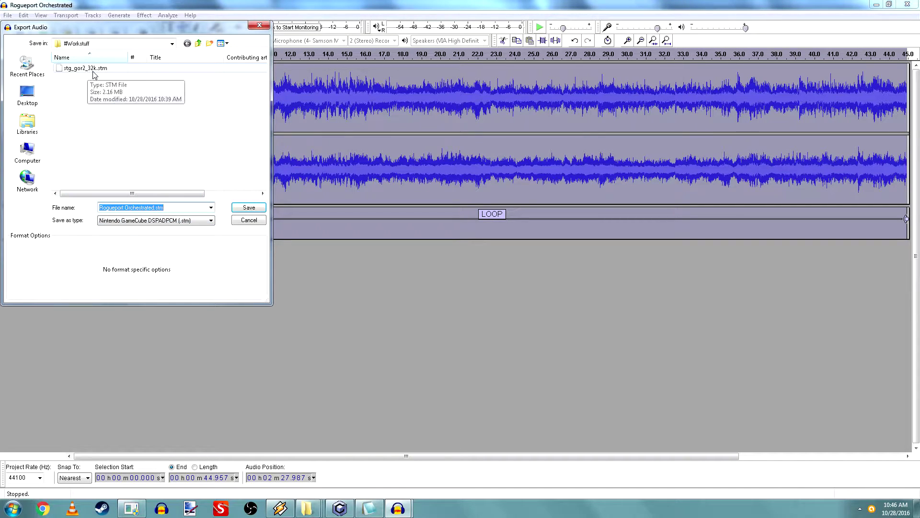
click(92, 70)
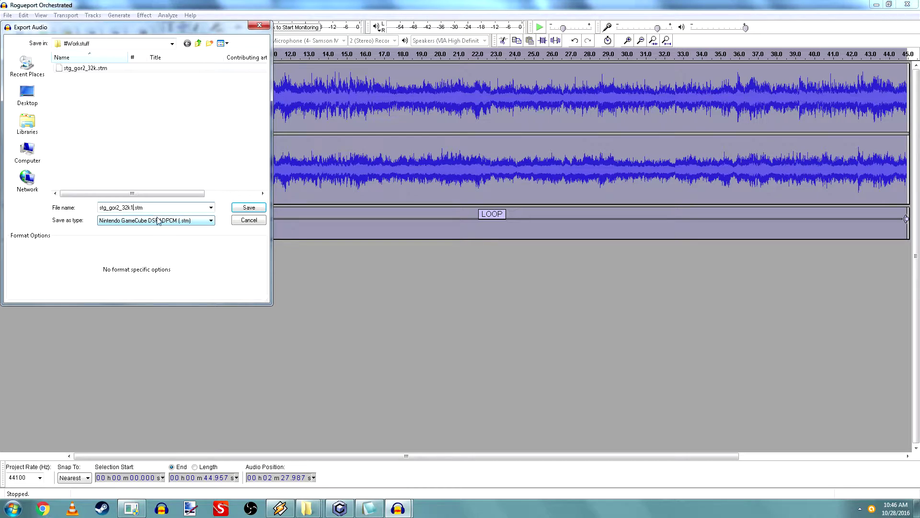
click(242, 207)
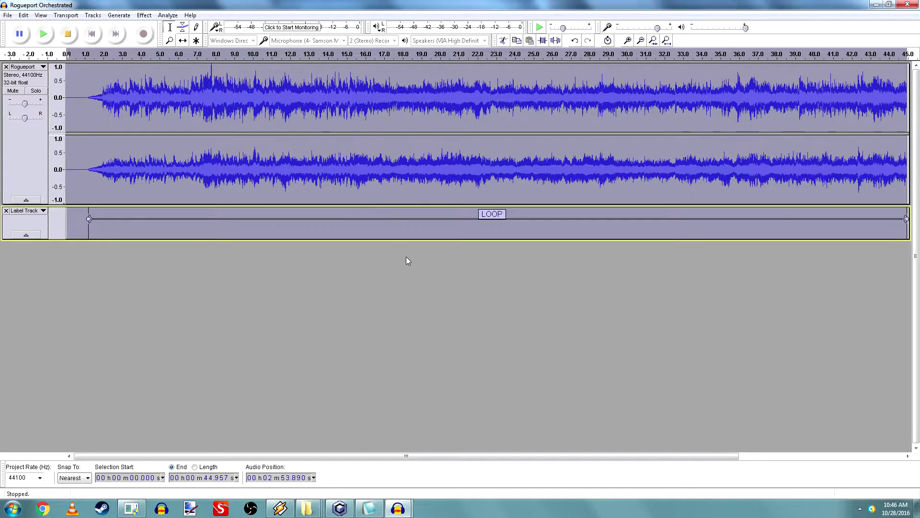
Delete the old stg_gor2_32k.stm from the game's stream folder
click(309, 507)
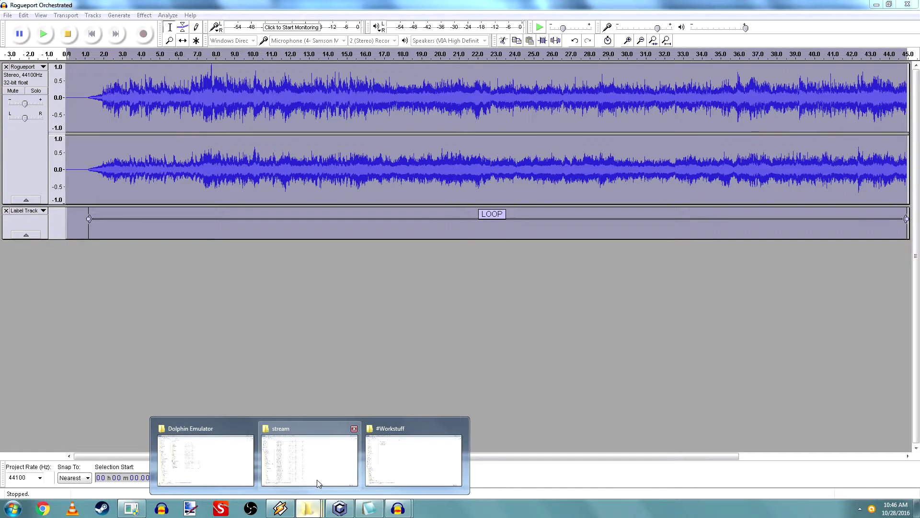
click(325, 462)
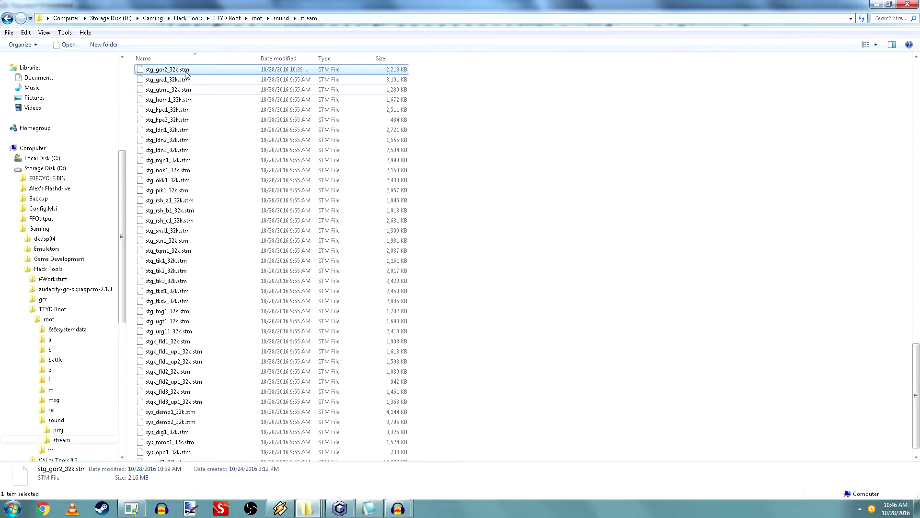
key(Delete)
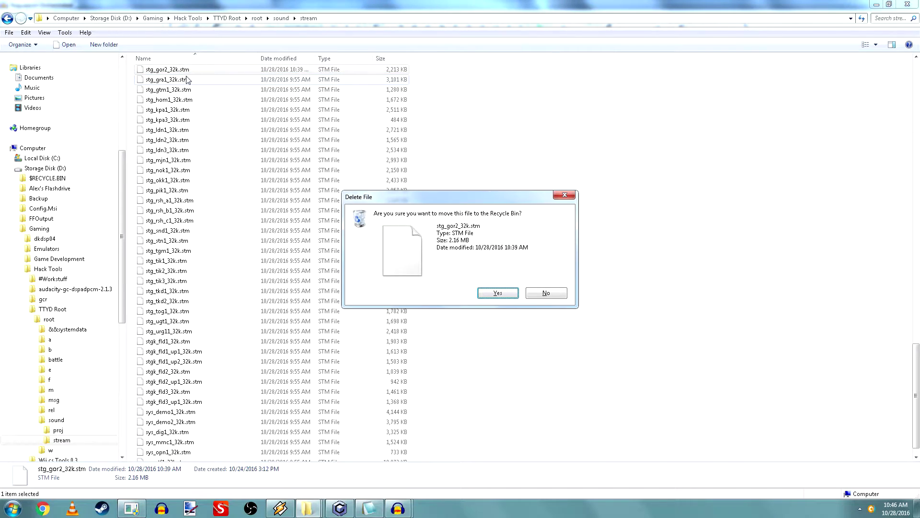
click(499, 297)
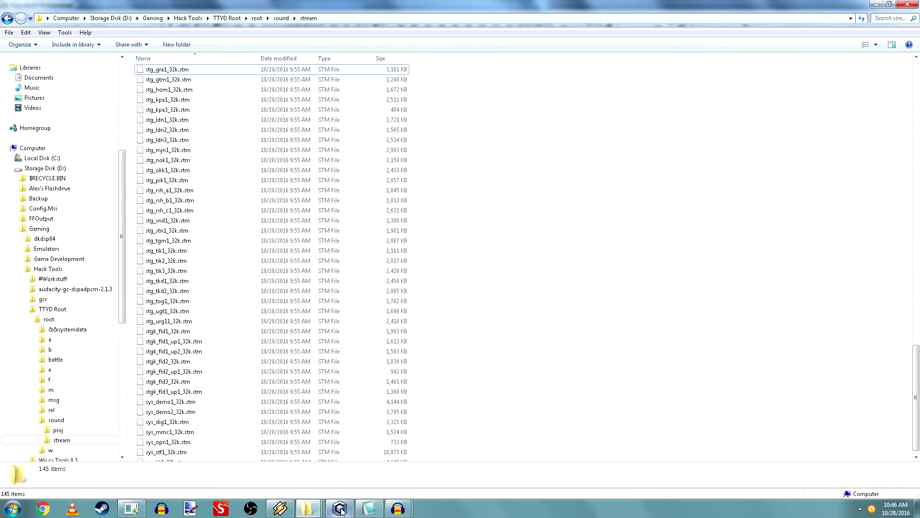
Delete the old stg_gor2_32k.stm from the #Workstuff folder
mouse_move(307, 508)
click(413, 460)
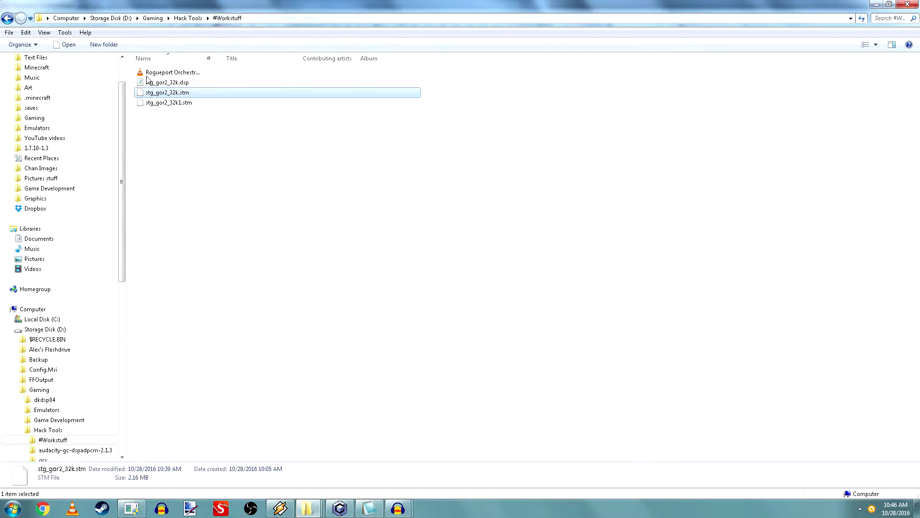
right_click(171, 95)
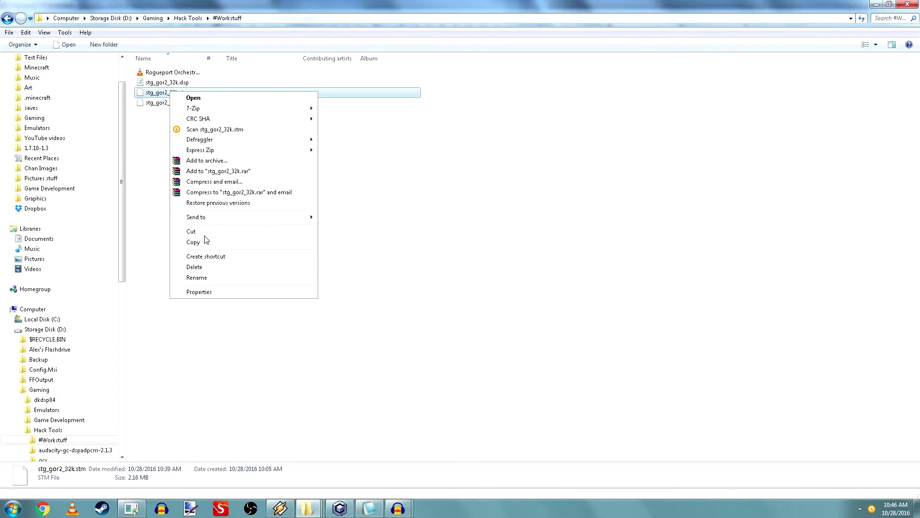
click(192, 263)
click(489, 289)
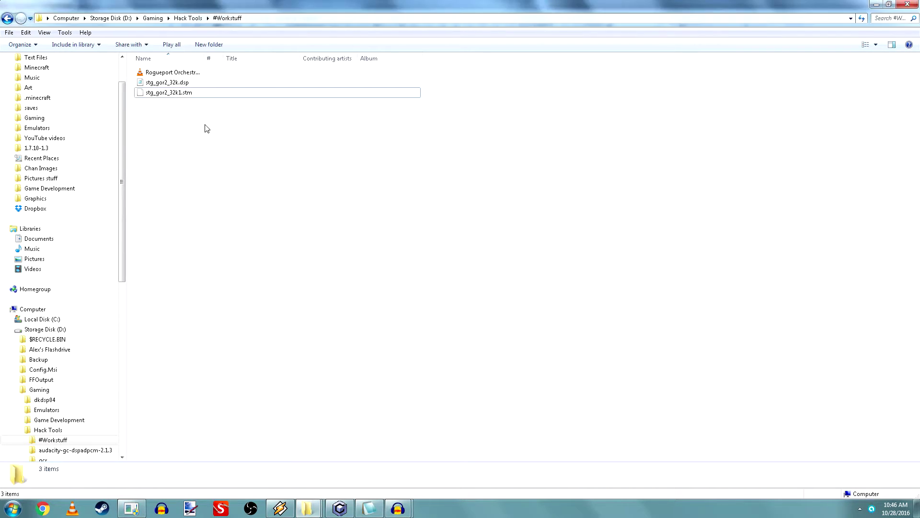
Rename stg_gor2_32k1.stm to stg_gor2_32k.stm by removing the trailing 1
right_click(186, 93)
click(210, 276)
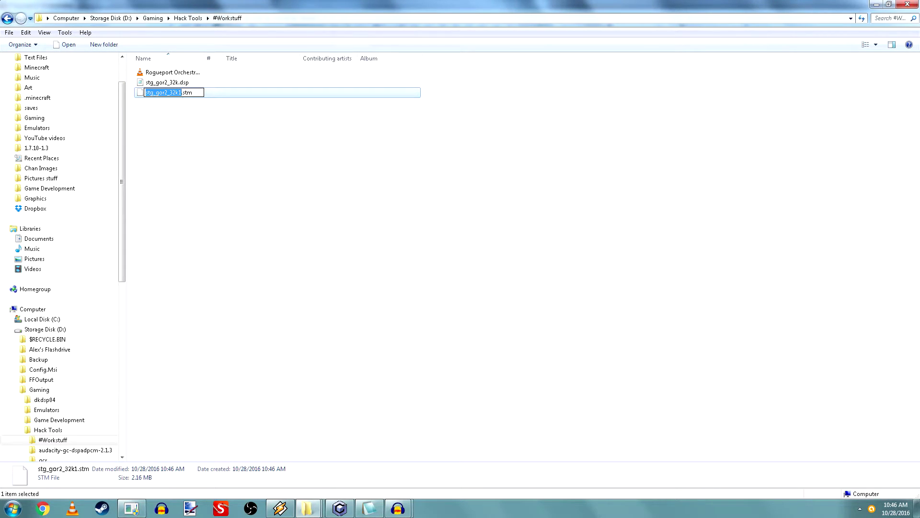
key(Right)
key(BackSpace)
click(252, 185)
Copy the renamed stg_gor2_32k.stm from #Workstuff
click(307, 509)
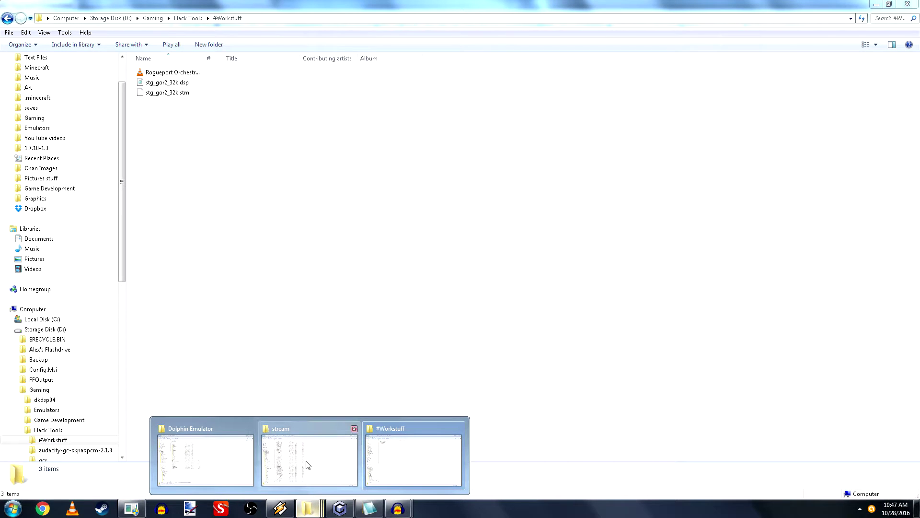
click(164, 92)
right_click(164, 93)
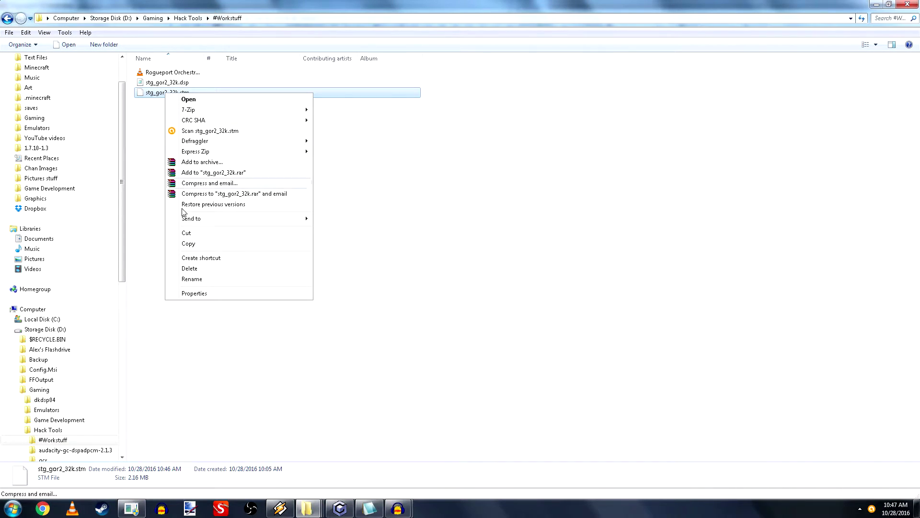
click(187, 243)
mouse_move(306, 508)
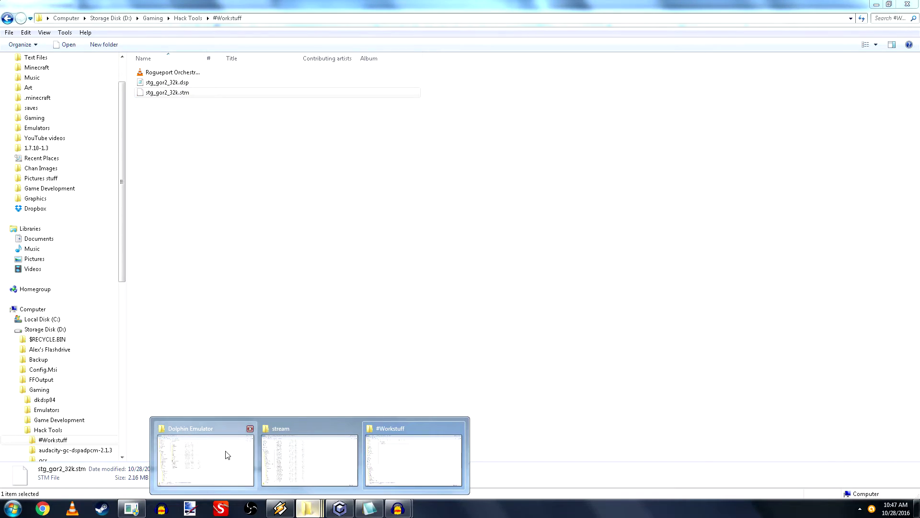
Paste stg_gor2_32k.stm into the Dolphin Emulator folder and the game's stream folder
click(206, 453)
right_click(158, 361)
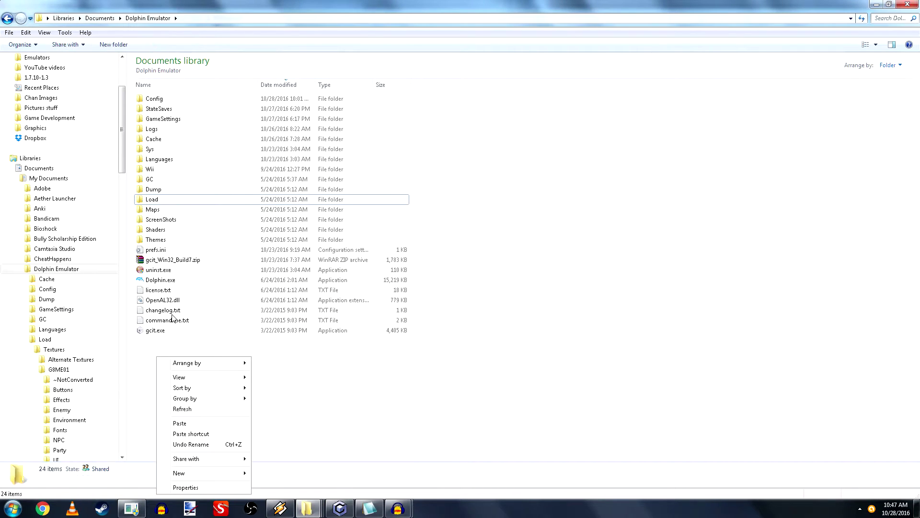
click(186, 425)
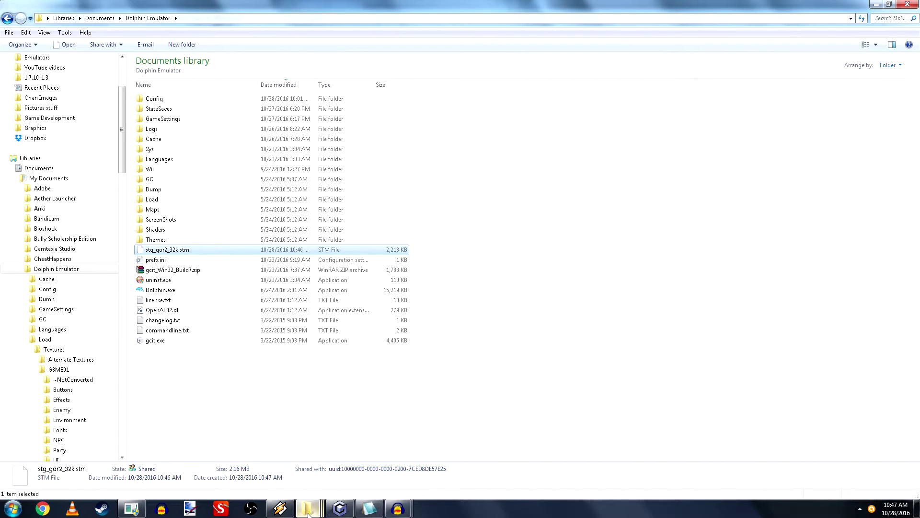
mouse_move(307, 508)
click(307, 455)
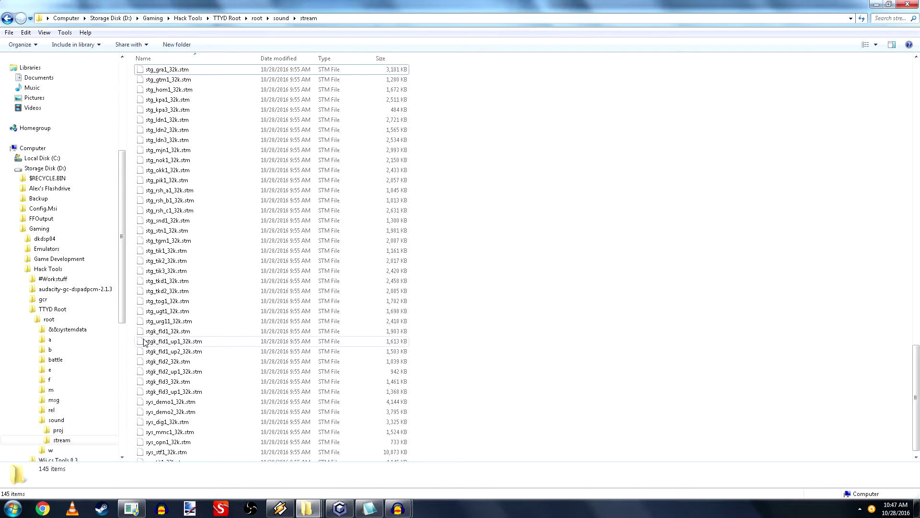
key(ctrl+v)
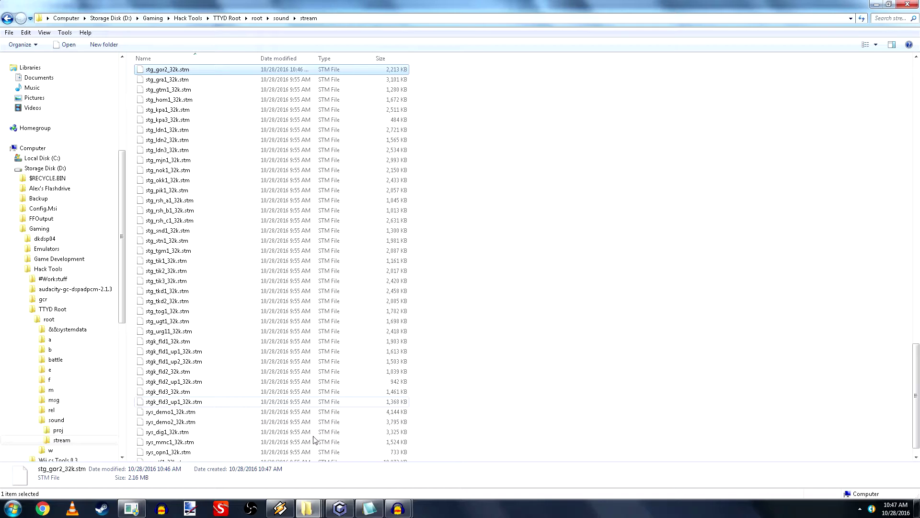
mouse_move(339, 508)
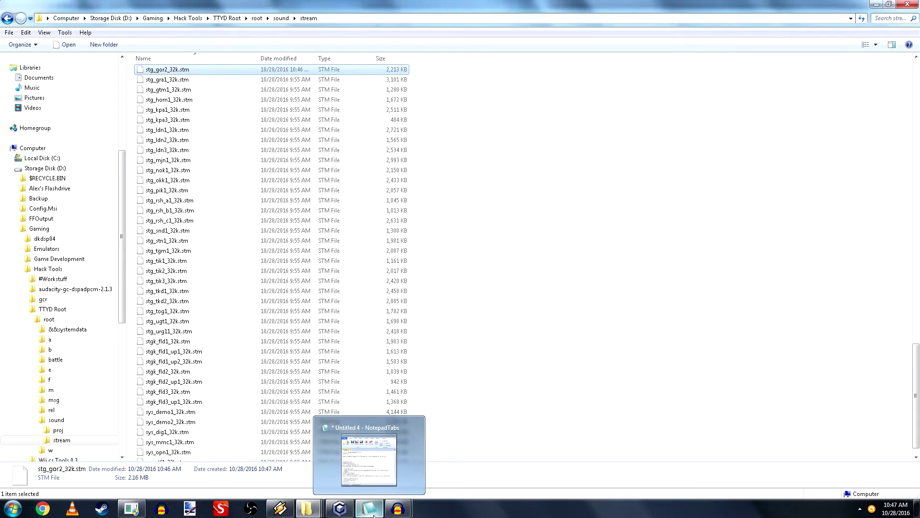
In GCRebuilder, close the loaded image and reopen the TTYD root folder
click(340, 508)
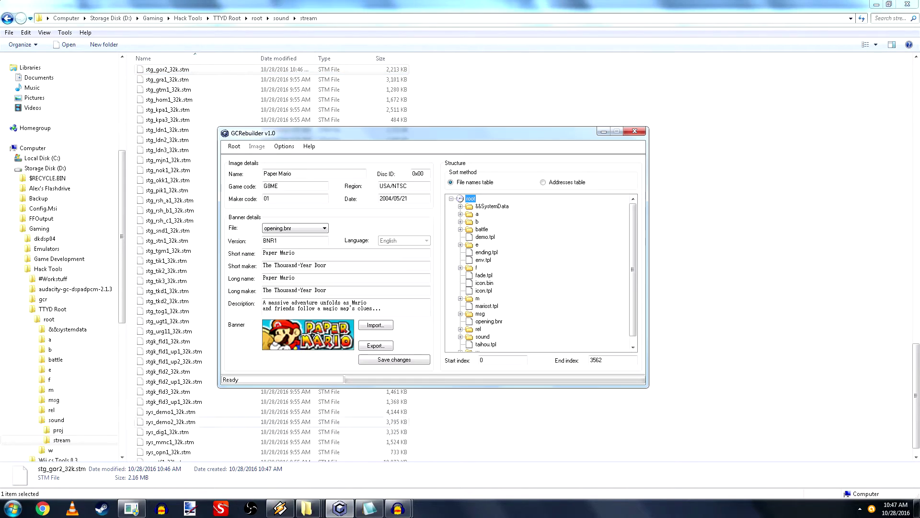
click(234, 147)
click(242, 178)
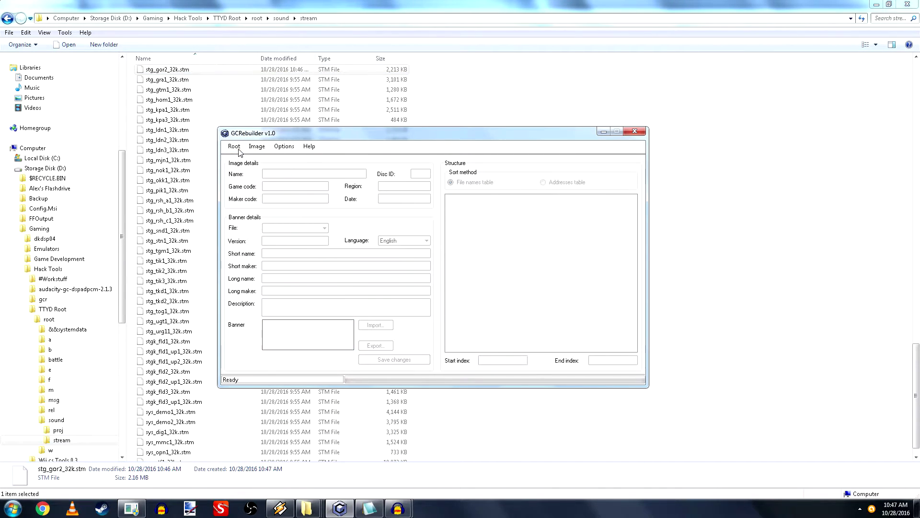
click(237, 147)
click(248, 157)
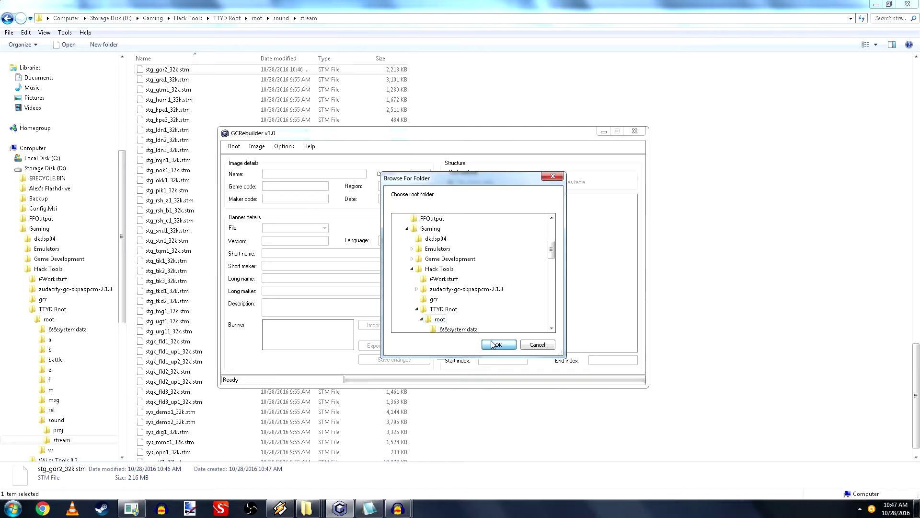
click(494, 344)
Rebuild the game image to TestIso.iso, replacing the existing file
click(232, 148)
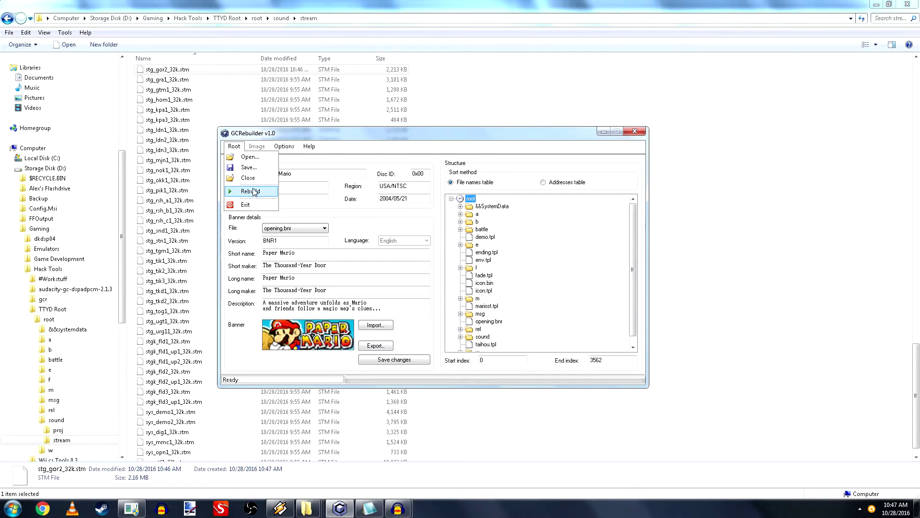
click(249, 167)
double_click(361, 208)
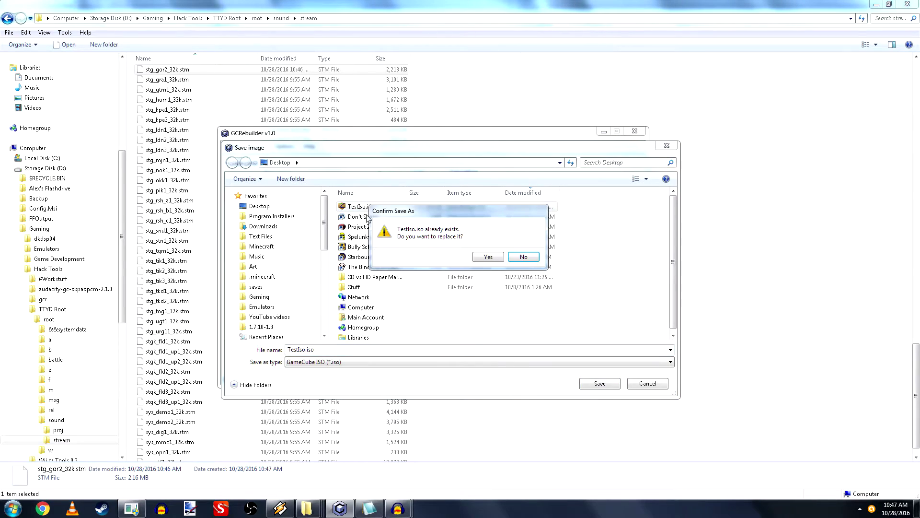
click(485, 258)
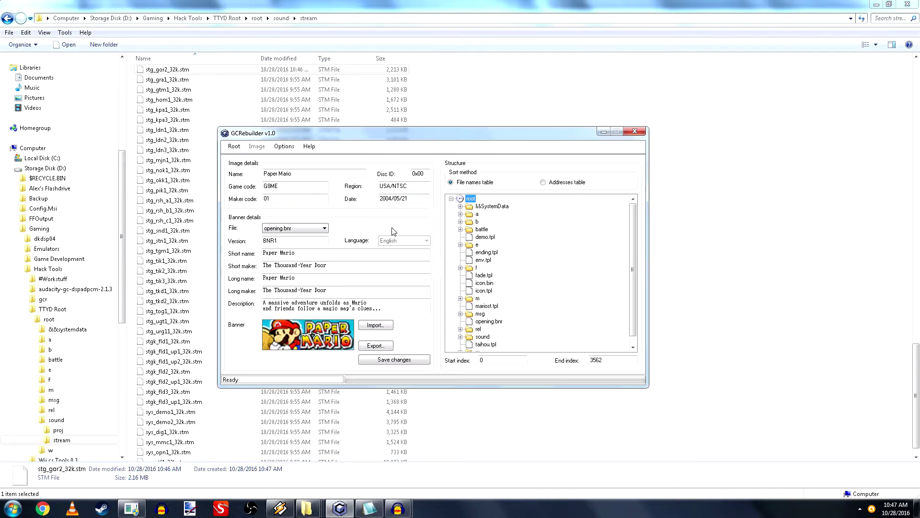
click(234, 147)
click(251, 194)
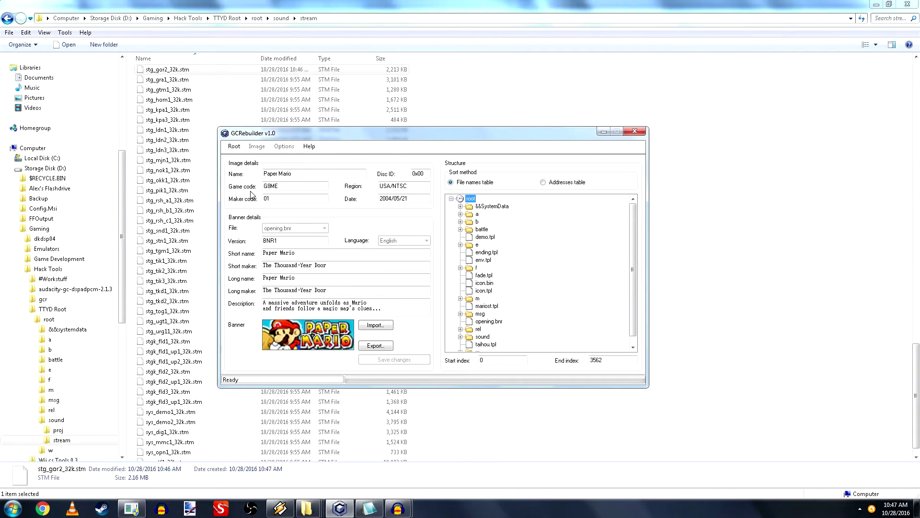